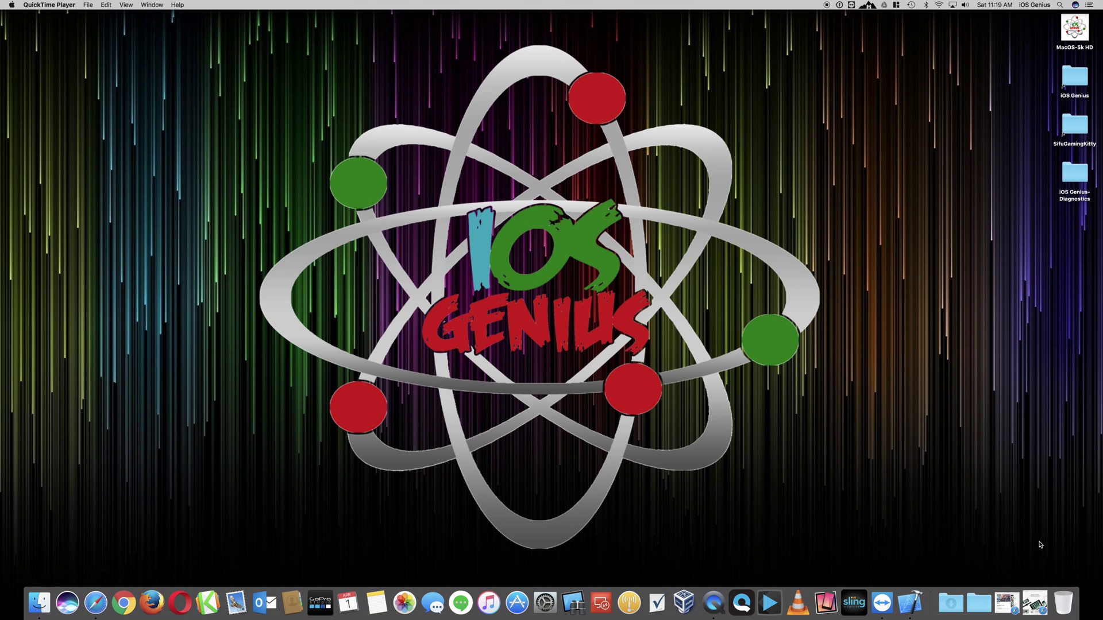
- Open developer.apple.com in Safari from the Dock shortcut and dismiss the Favorites overview
click(1038, 608)
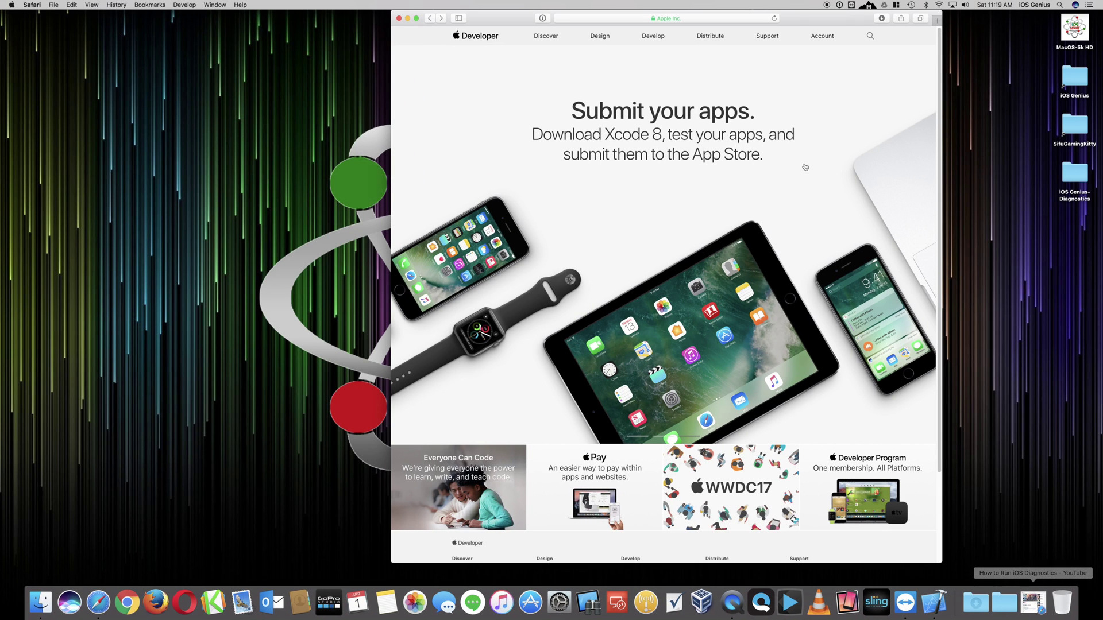
click(582, 19)
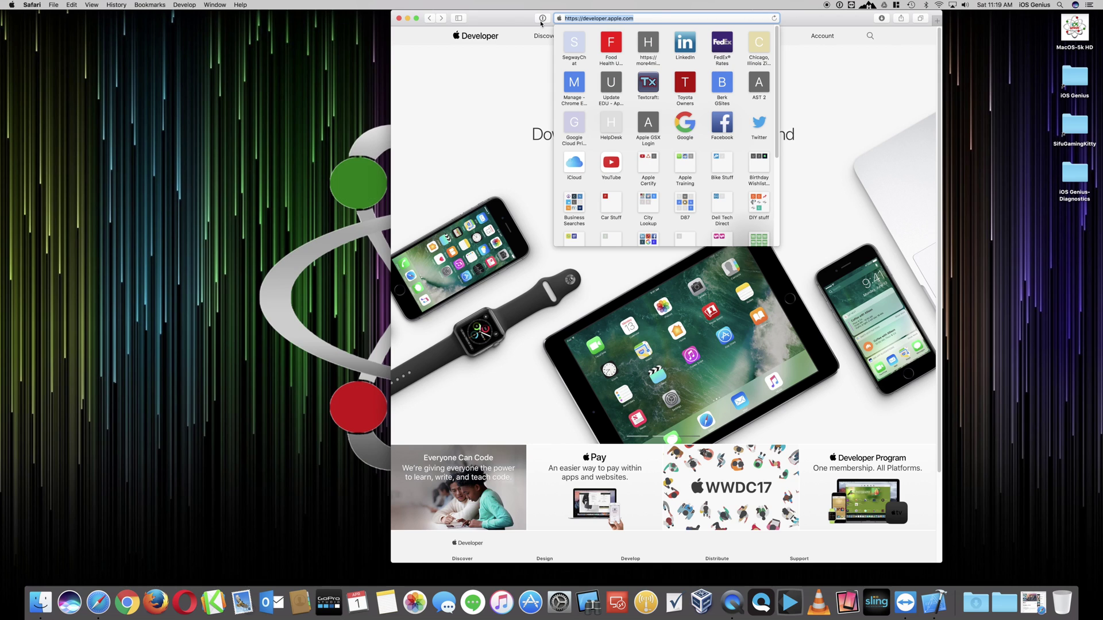
click(512, 23)
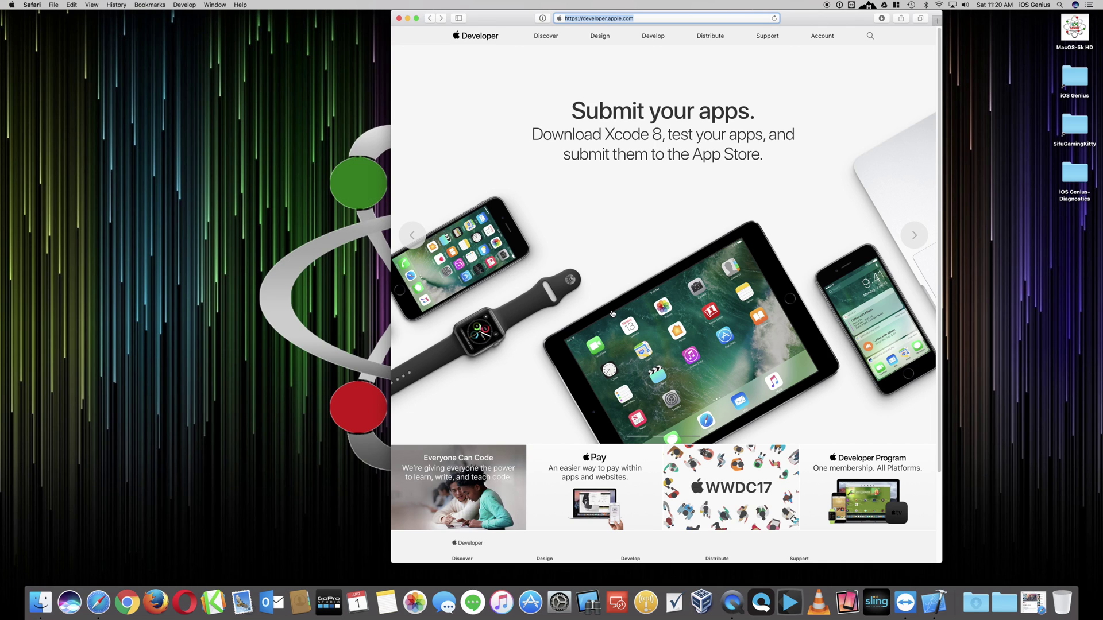
click(709, 21)
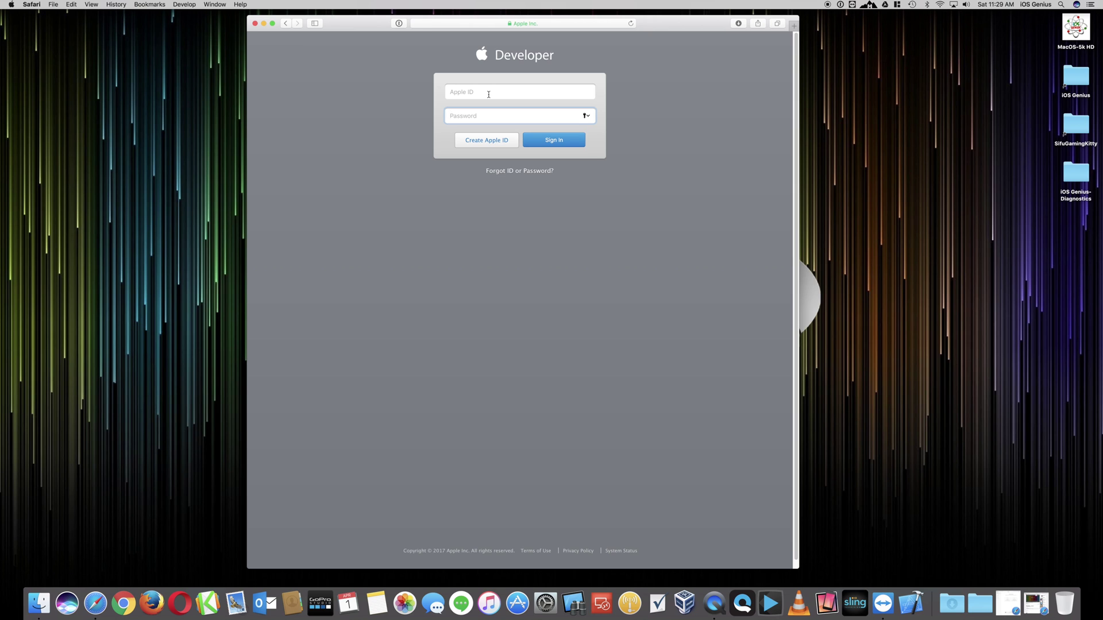
- Open the Create Your Apple ID form and look through its empty registration fields
click(490, 143)
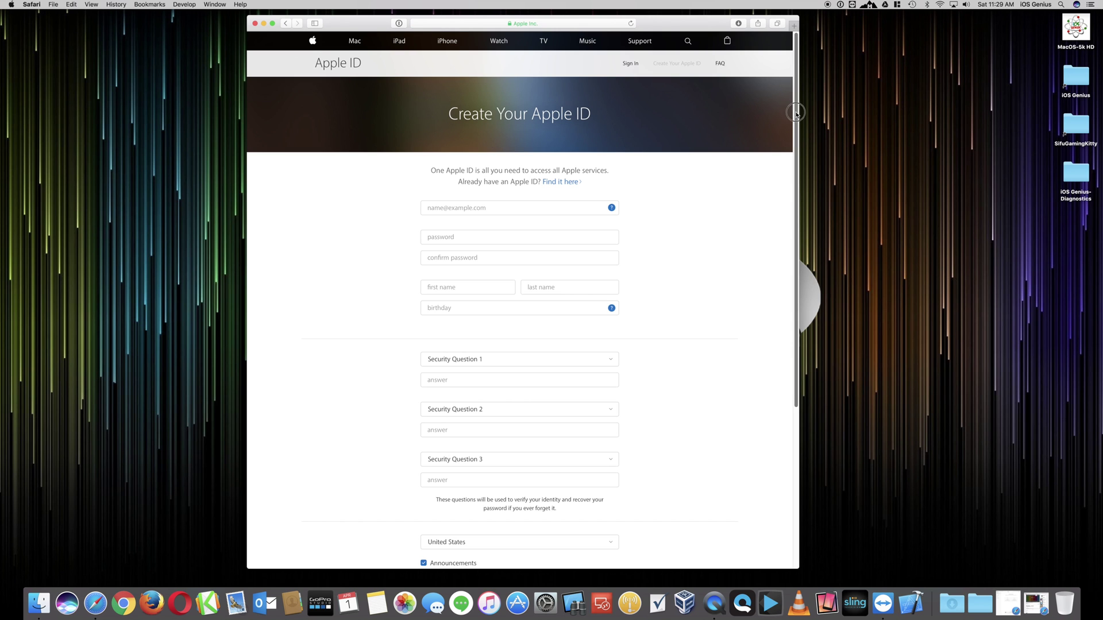
drag(795, 112, 798, 200)
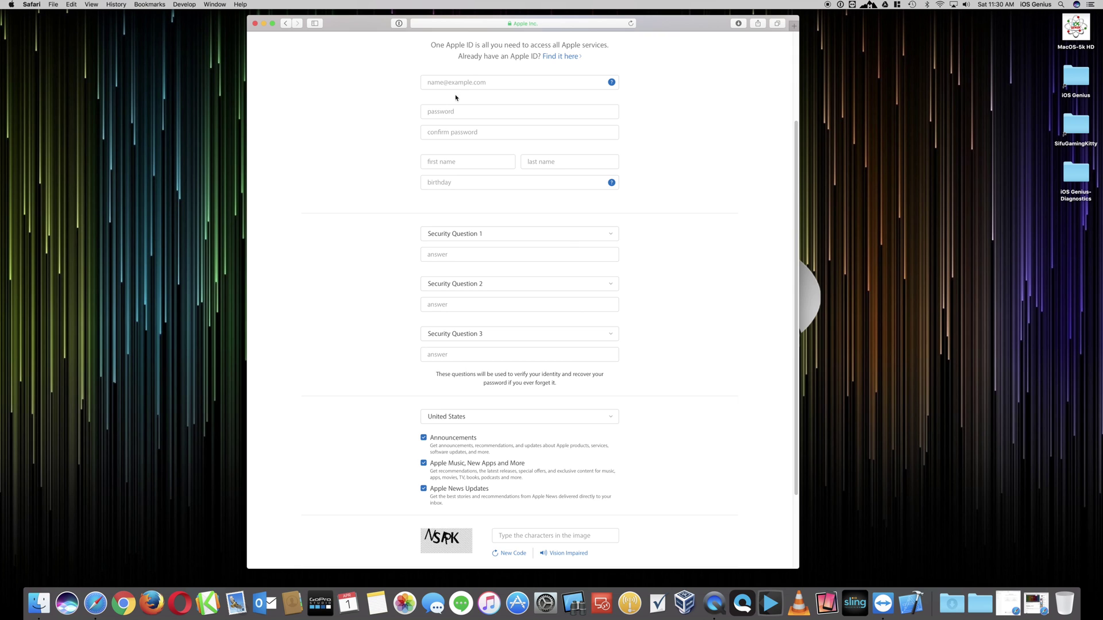
click(470, 182)
scroll(652, 463, down, 4)
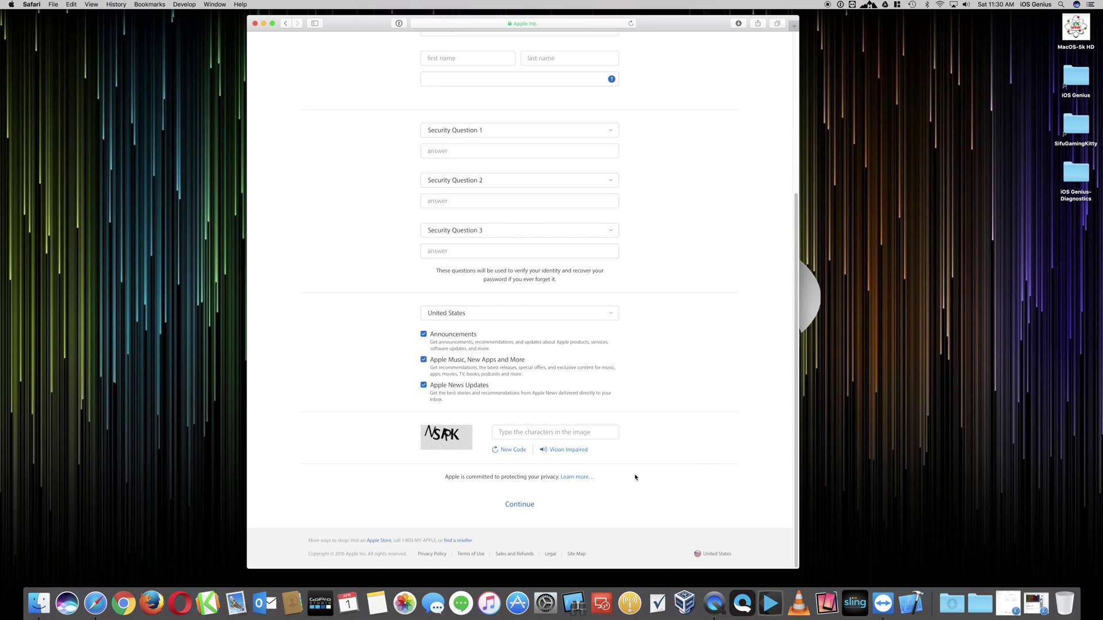
scroll(635, 478, up, 8)
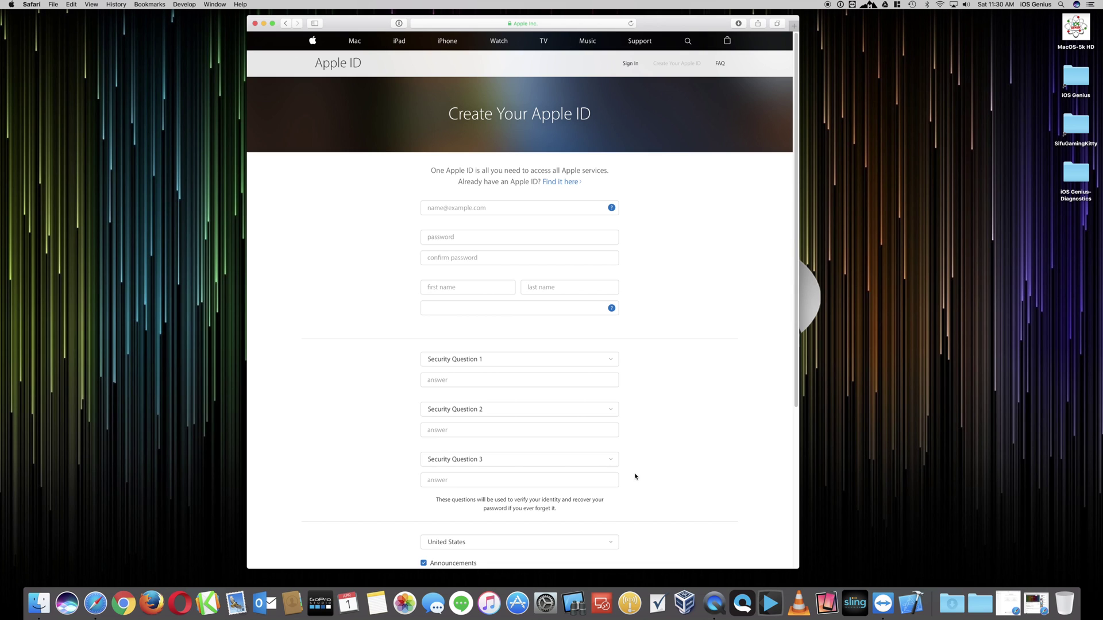
- Load developer.apple.com, go to Account, and sign in with the saved Apple ID credentials
click(289, 23)
text(devel)
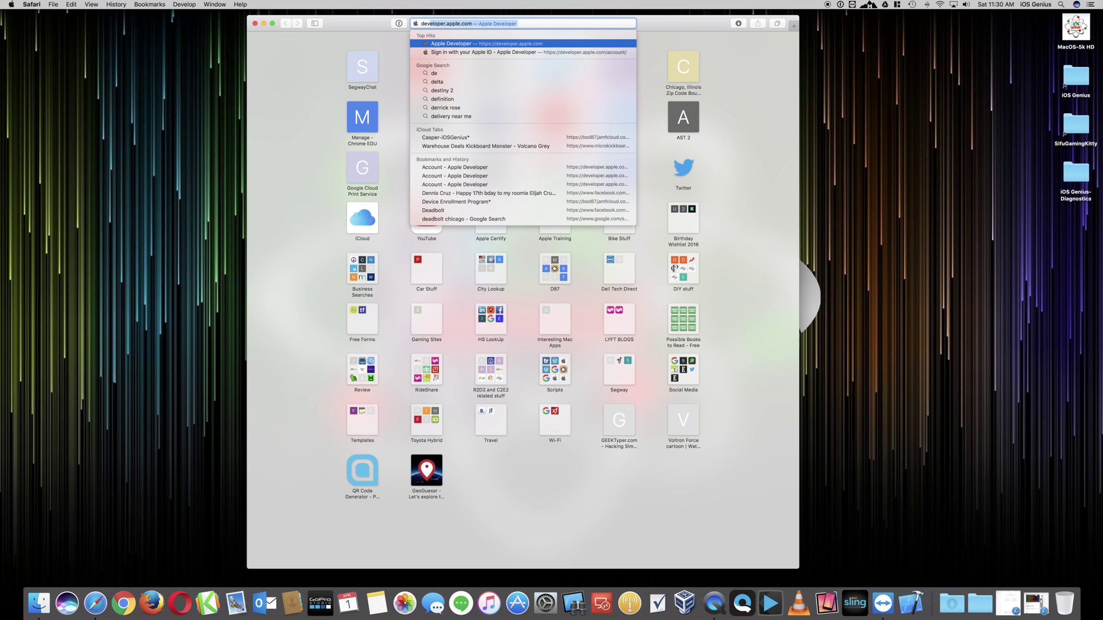
text(op)
key(Return)
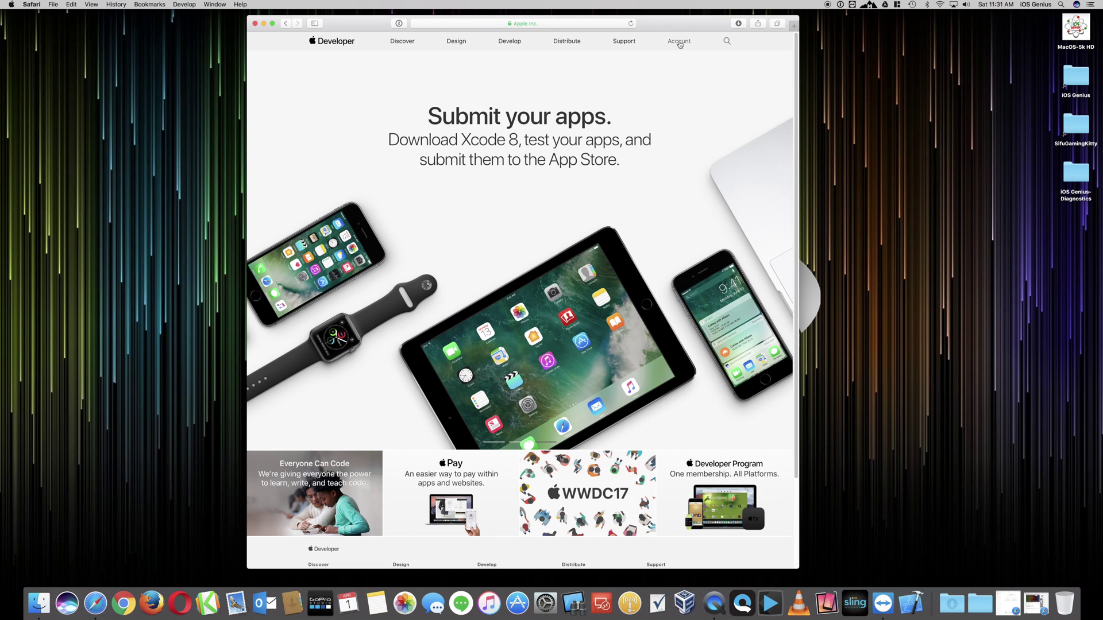
click(679, 44)
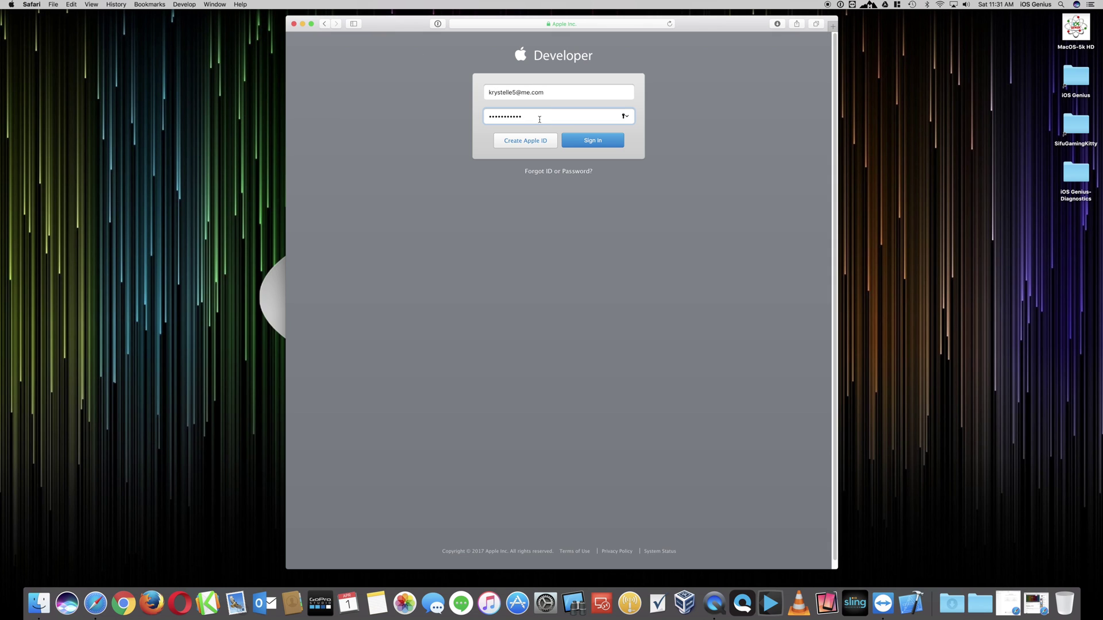
click(597, 142)
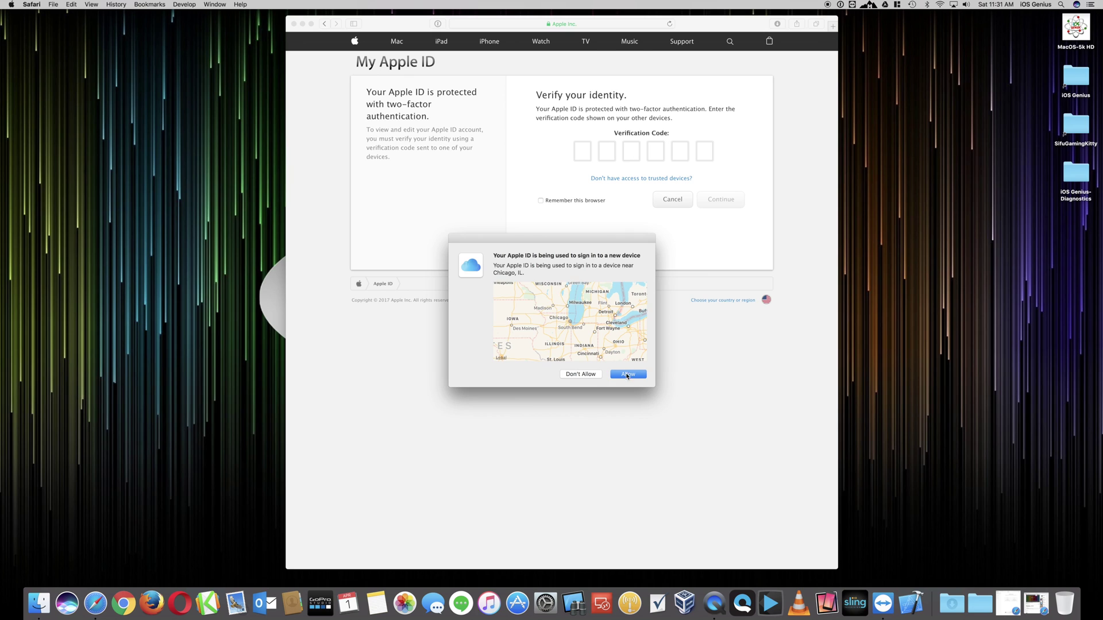
- Allow the new-device sign-in and submit the six-digit verification code shown on this Mac
click(627, 374)
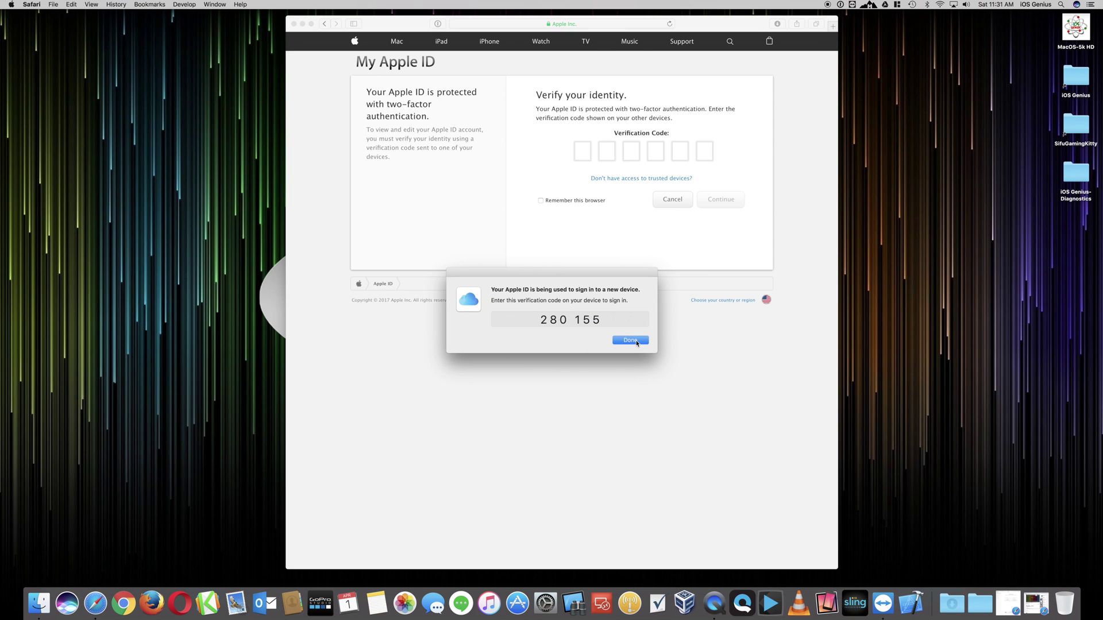
click(636, 342)
drag(577, 276, 219, 193)
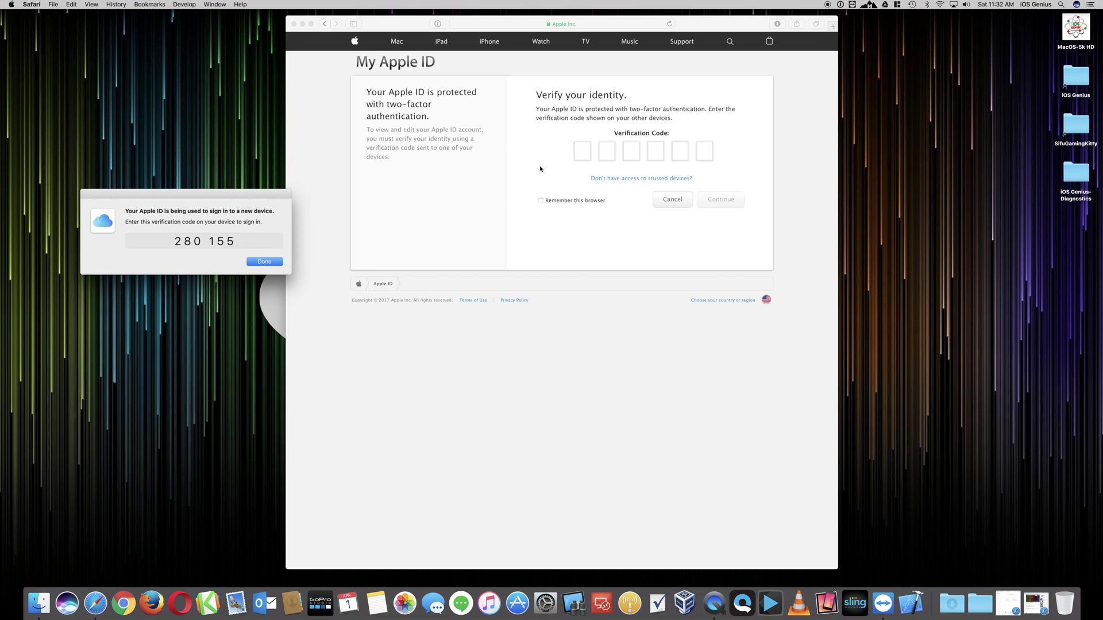
click(583, 154)
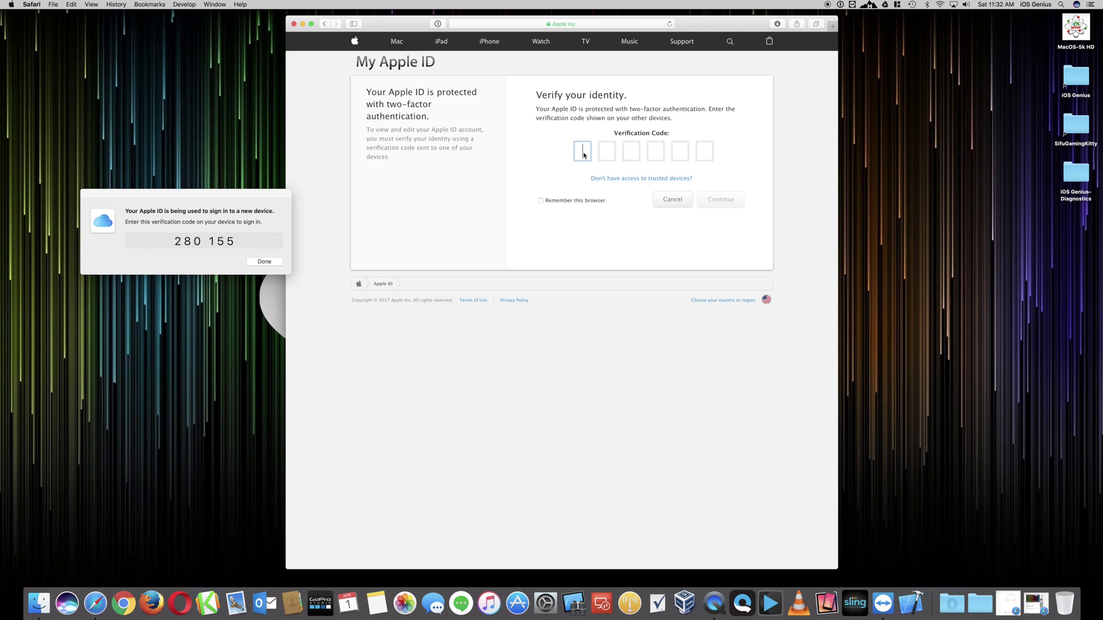
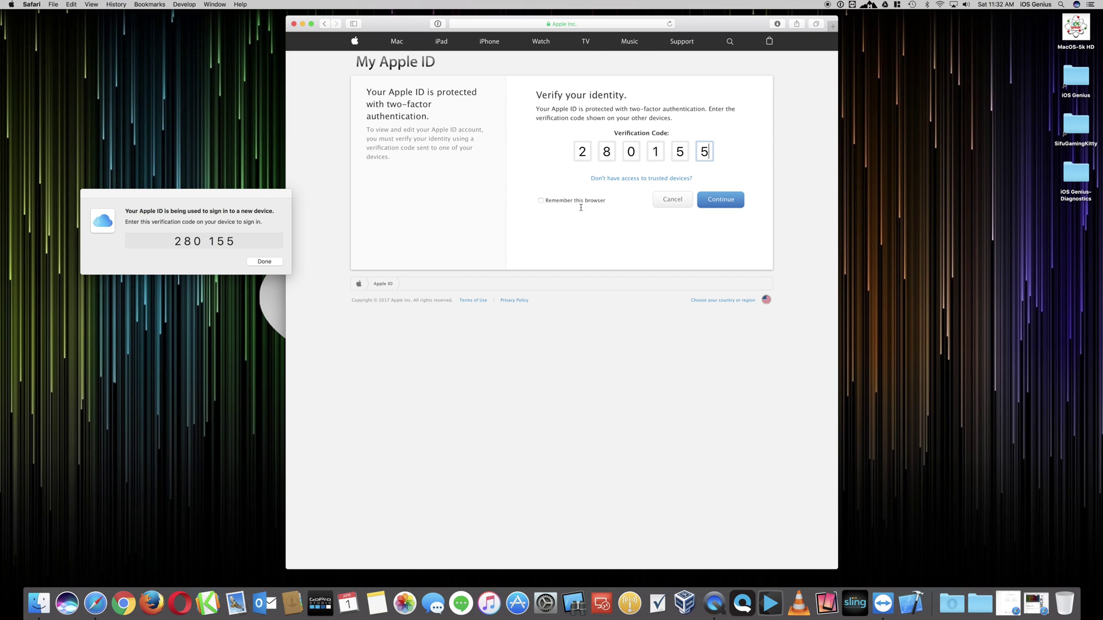
click(725, 201)
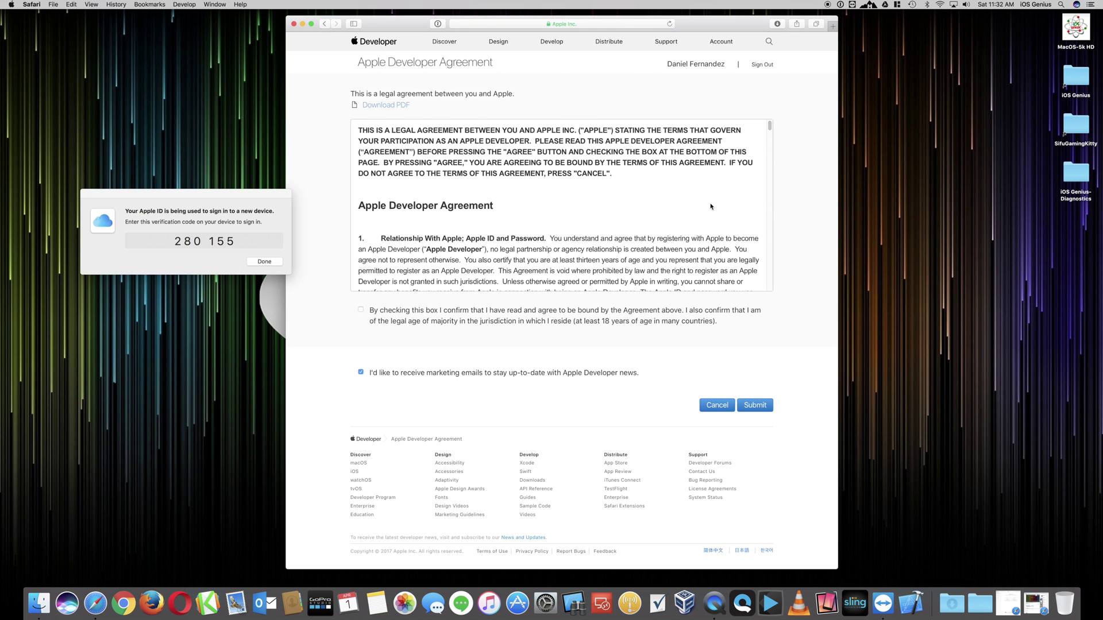
- Accept the Apple Developer Agreement with marketing emails unticked and submit it
click(262, 264)
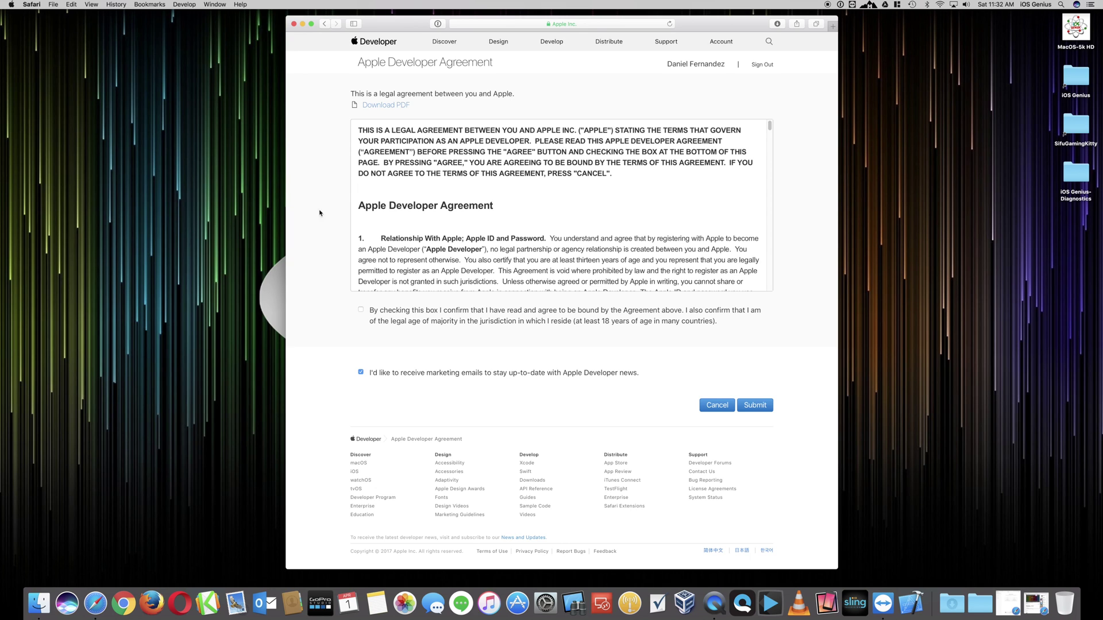
click(361, 311)
click(361, 374)
click(361, 373)
click(362, 374)
drag(668, 64, 725, 63)
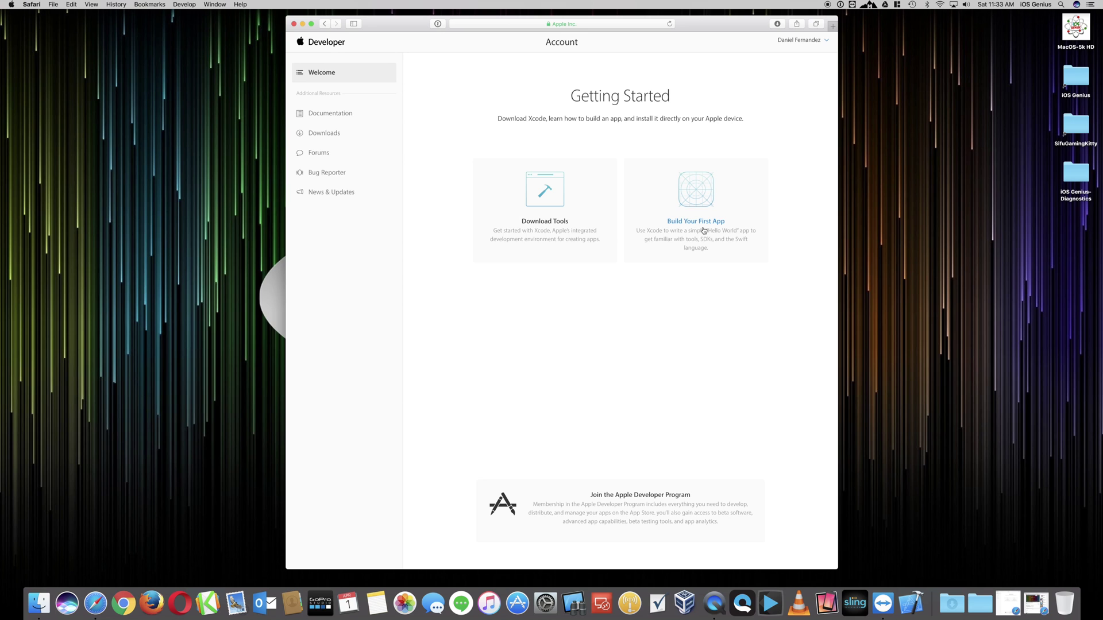
- Hide Safari and launch Xcode from the Dock
key(super+w)
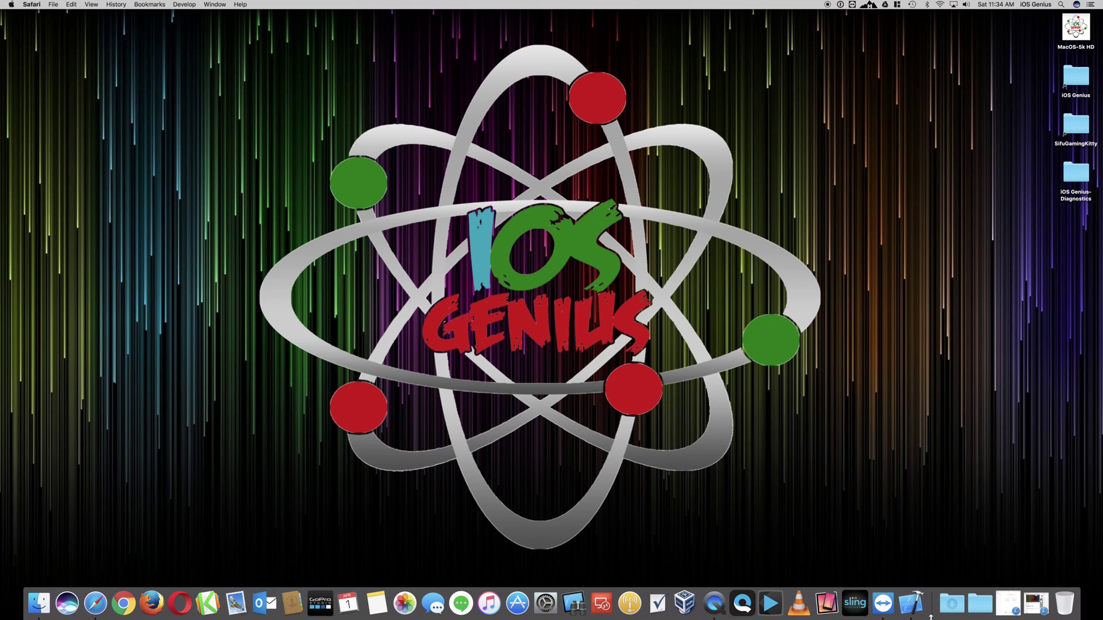
click(912, 604)
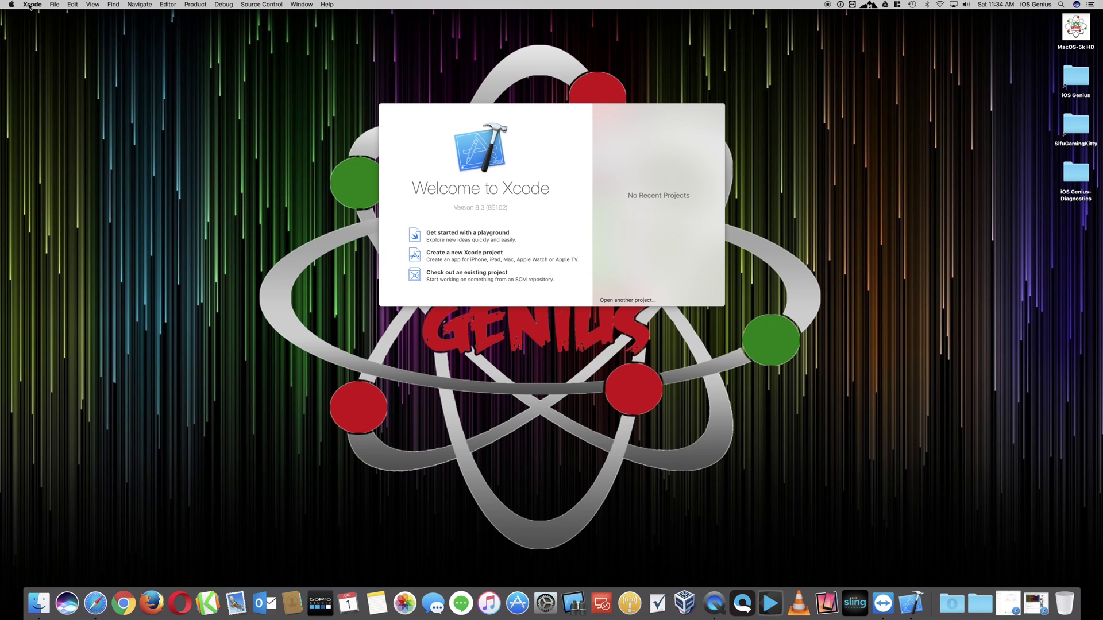
- Open Xcode's Accounts preferences and choose to add an Apple ID account
click(30, 6)
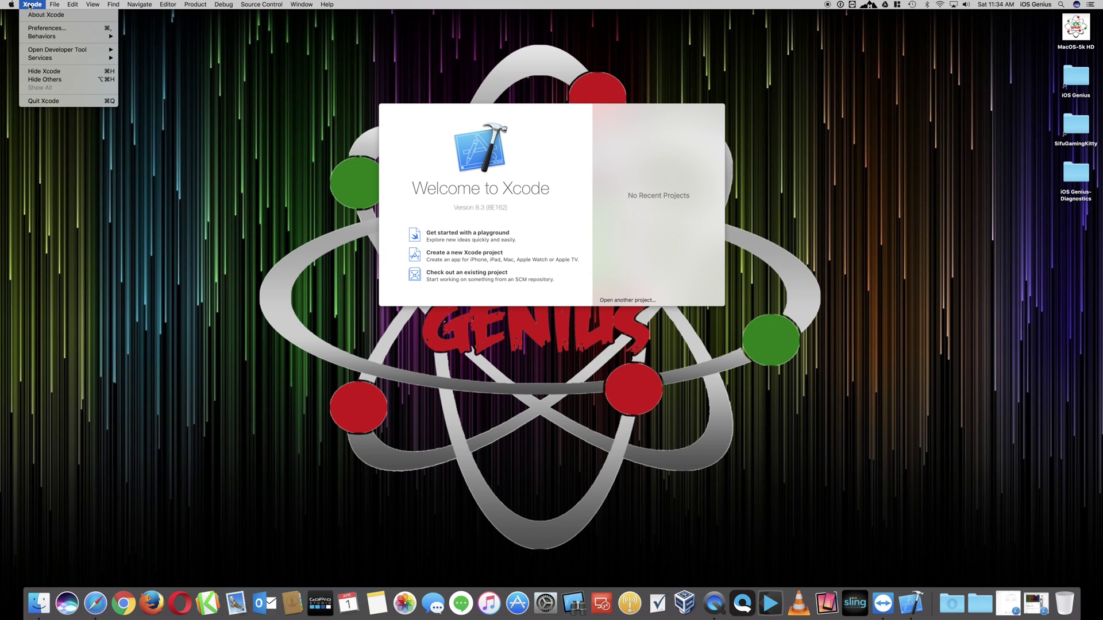
click(39, 29)
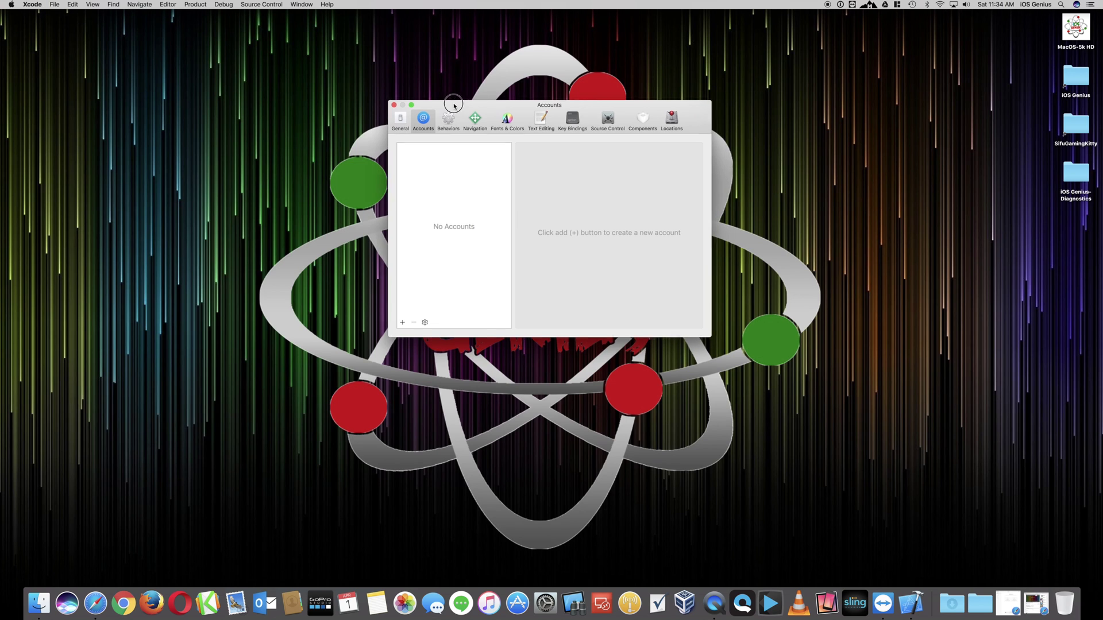
drag(459, 108, 433, 83)
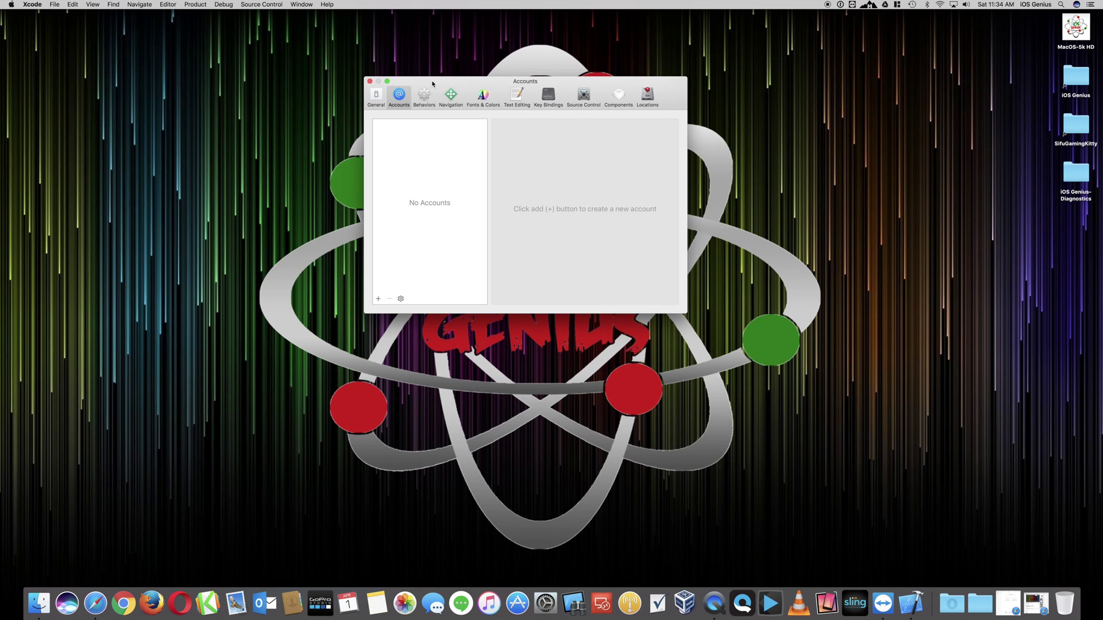
click(379, 300)
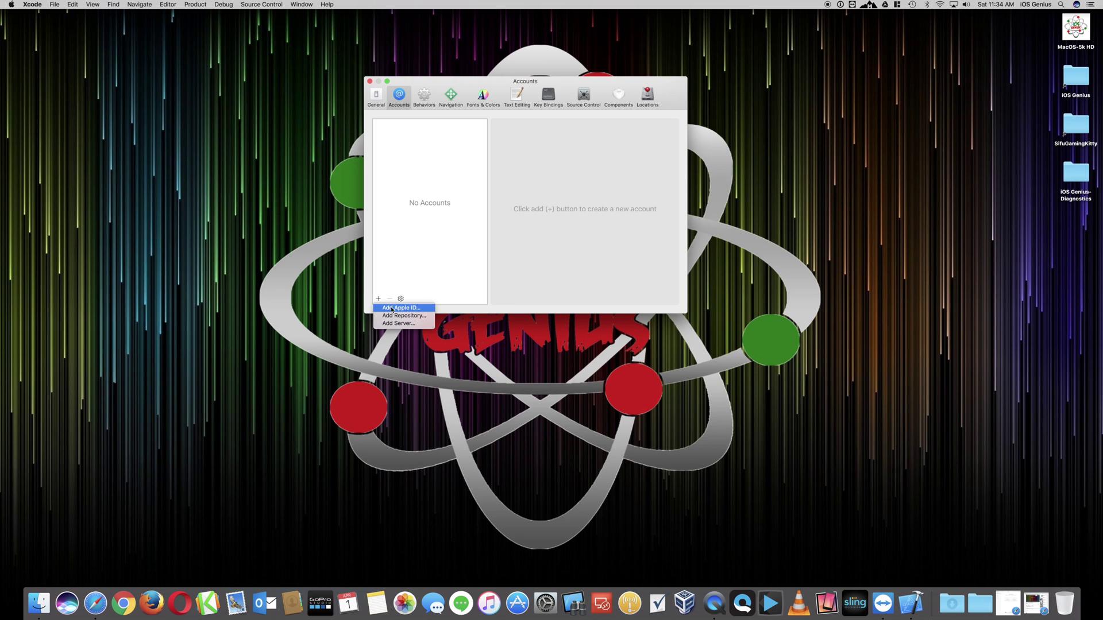
click(392, 309)
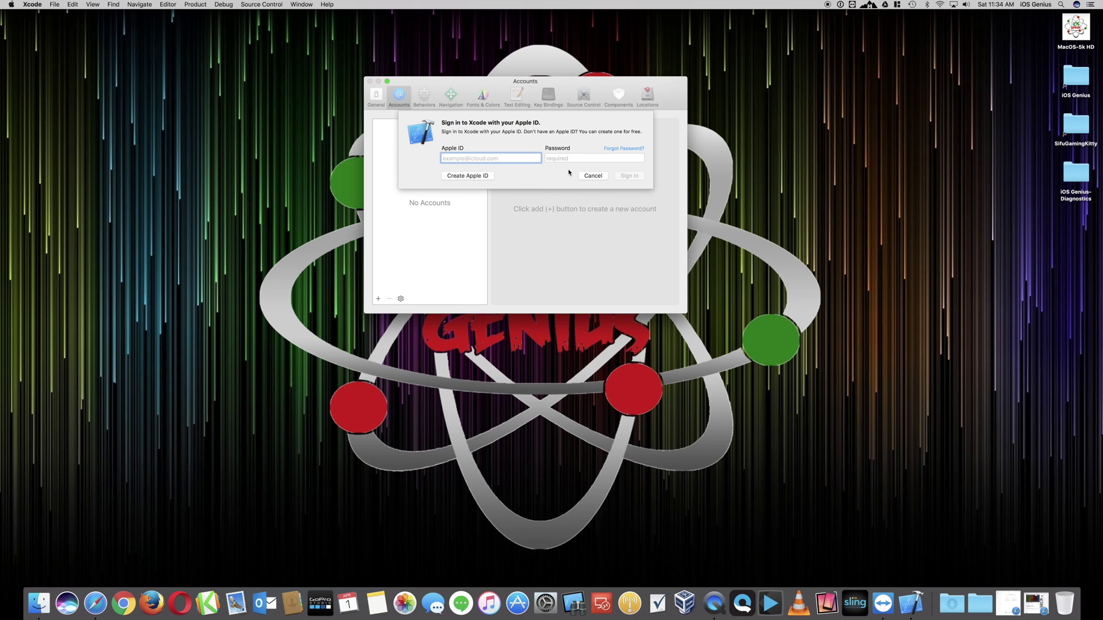
- Sign in with the Apple ID's e-mail and password, then close the preferences window
key(Tab)
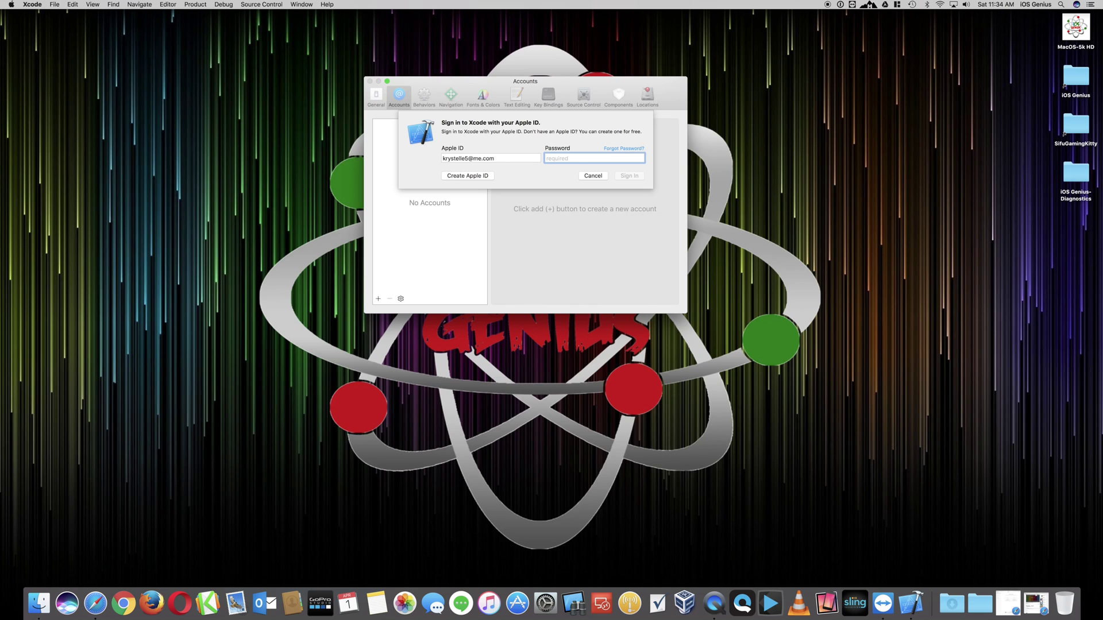
text(p•••••••)
click(631, 176)
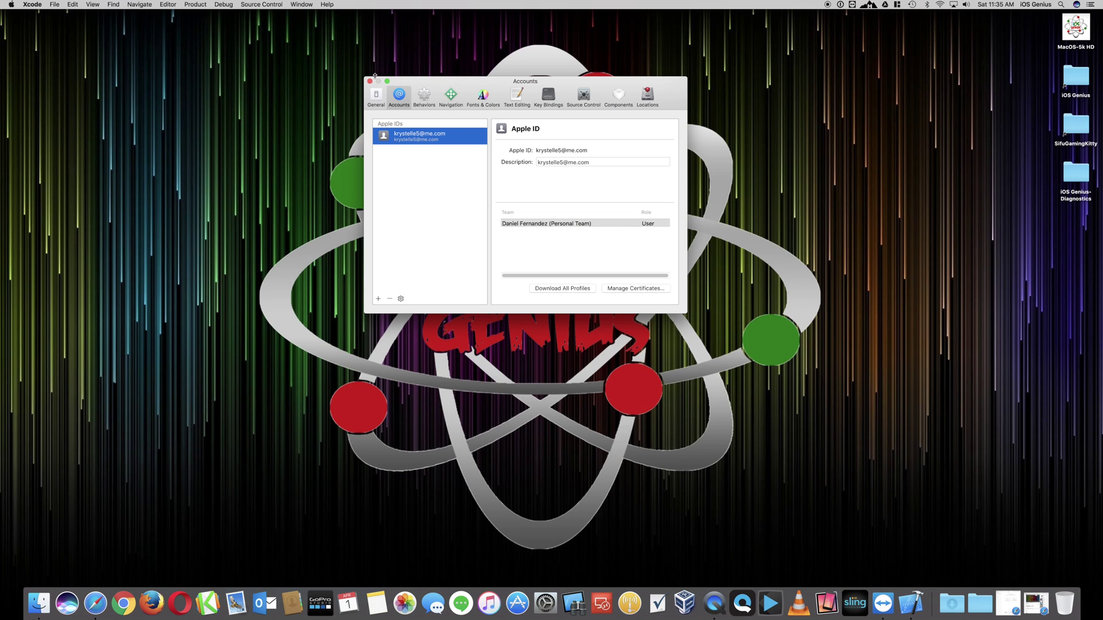
click(369, 81)
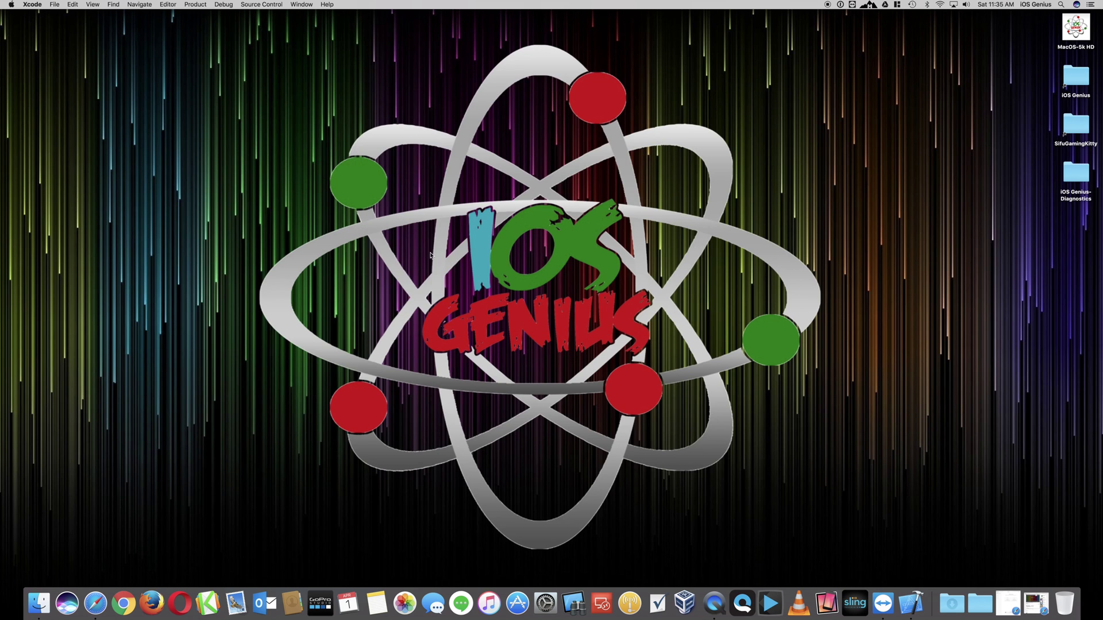